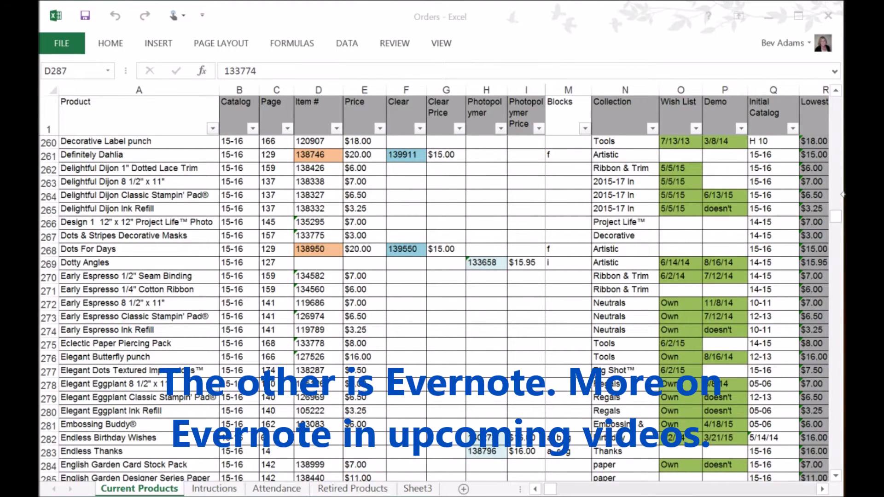
Scroll through the product rows and select the Better Than E-Mail product cell.
click(835, 213)
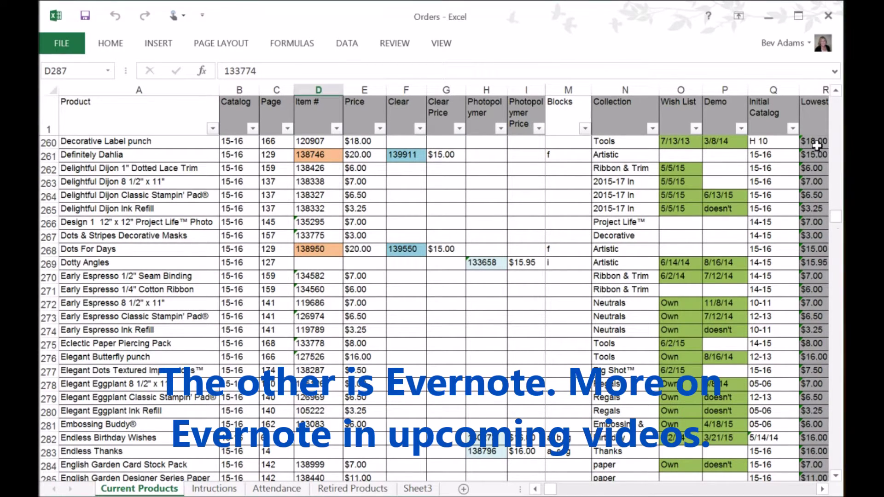
click(834, 104)
click(833, 102)
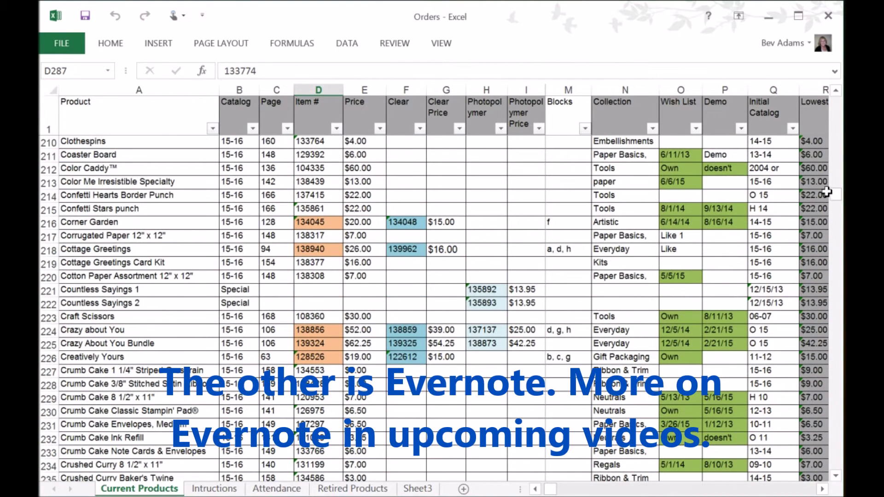
drag(838, 193, 843, 97)
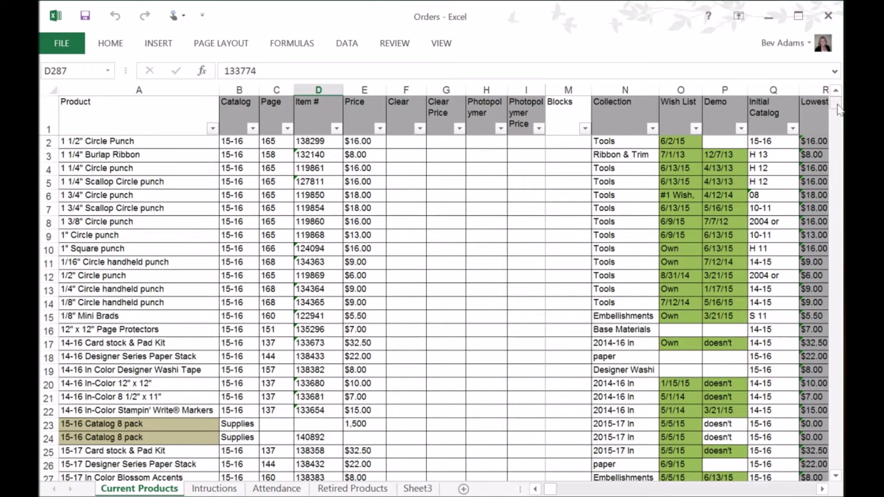
drag(836, 105, 839, 121)
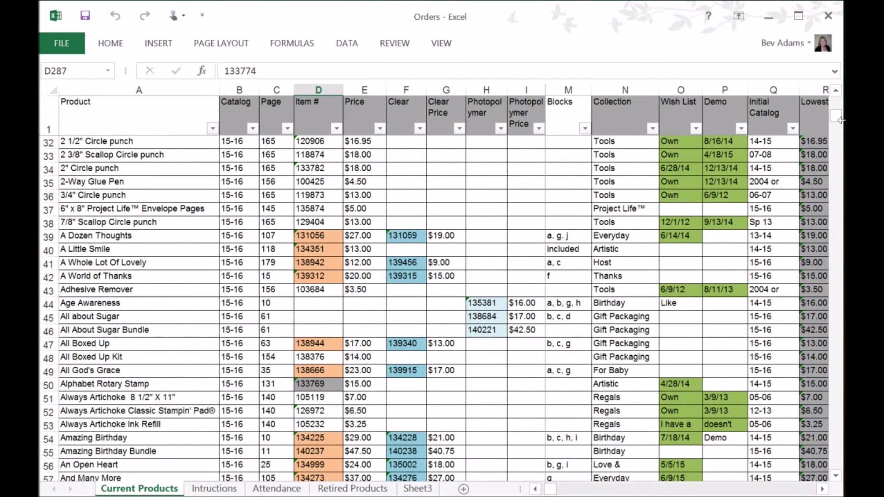
scroll(839, 120, up, 10)
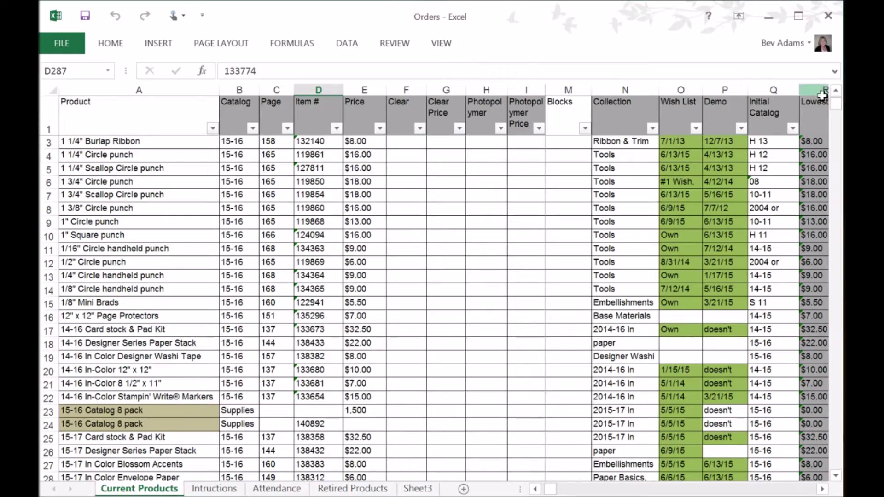
drag(835, 104, 837, 147)
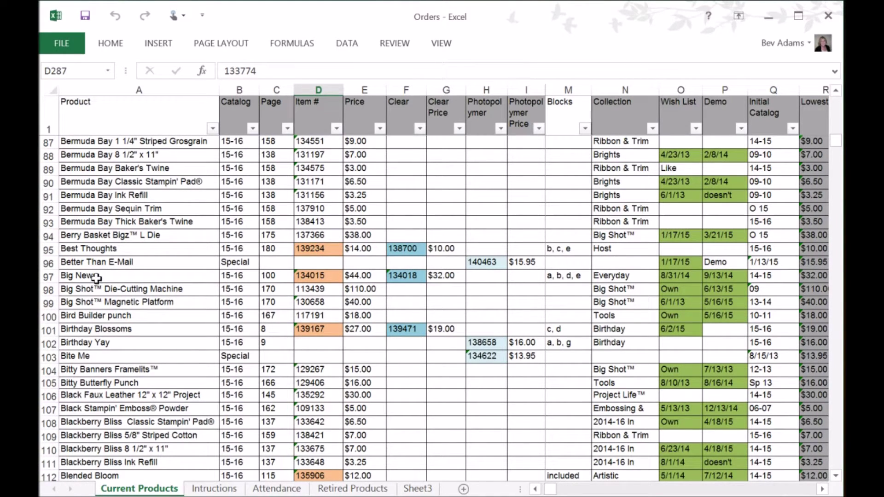
click(104, 263)
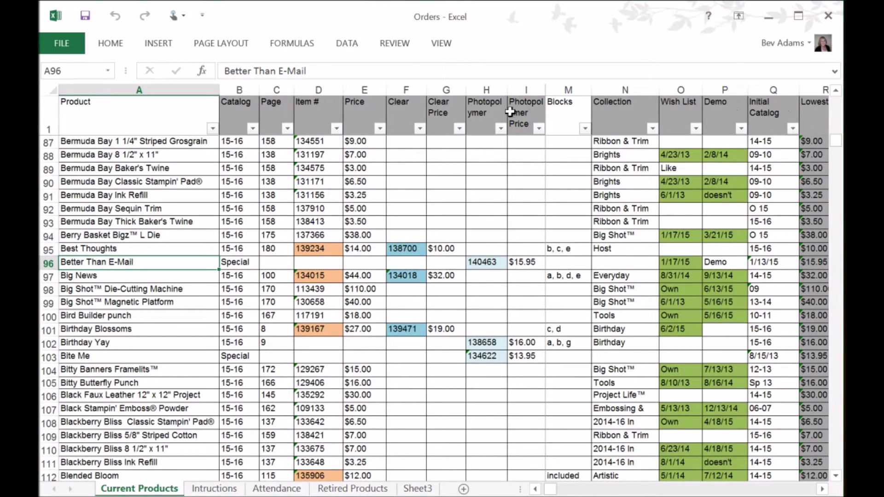
scroll(81, 122, up, 20)
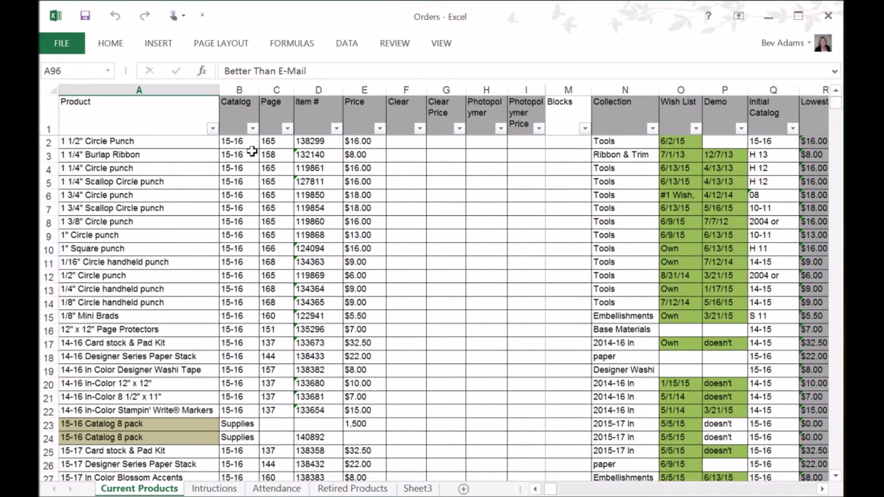
Unfreeze all panes from the View tab's Freeze Panes menu.
click(443, 46)
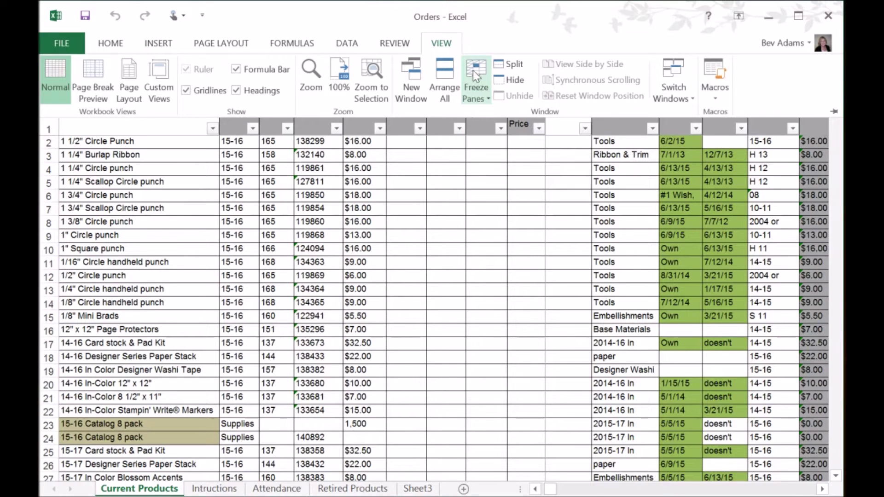
drag(610, 32, 614, 30)
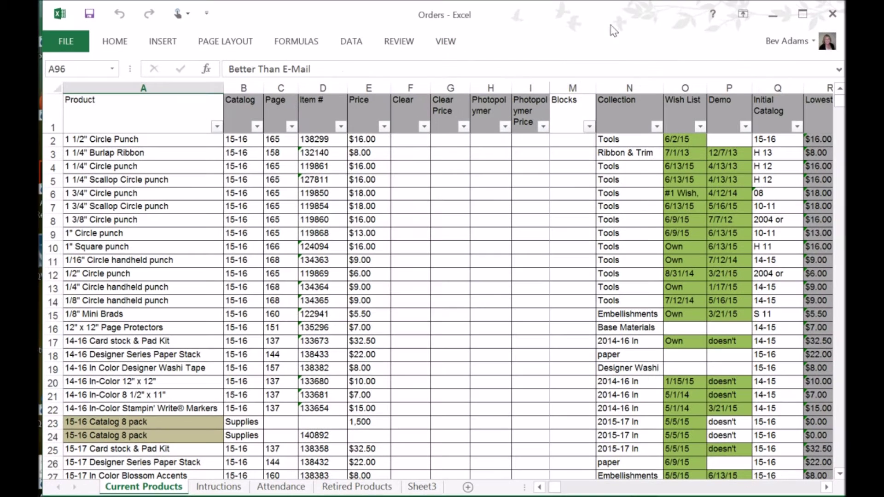
click(448, 42)
click(477, 73)
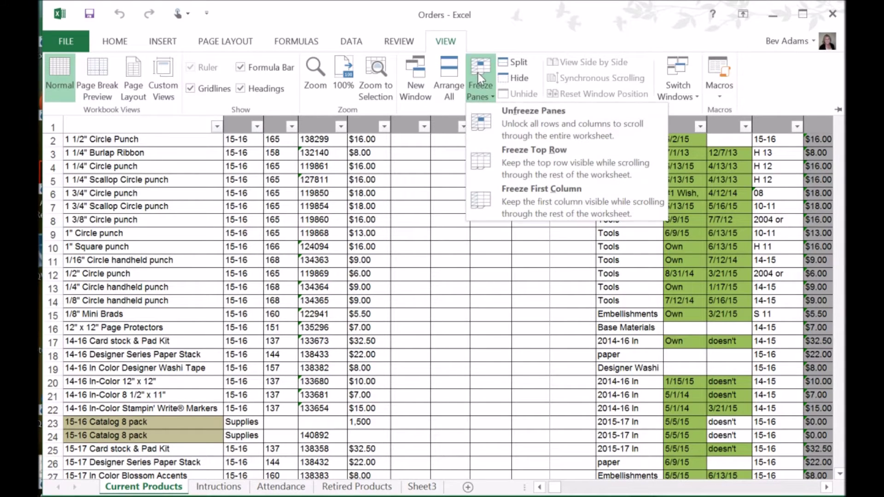
click(538, 115)
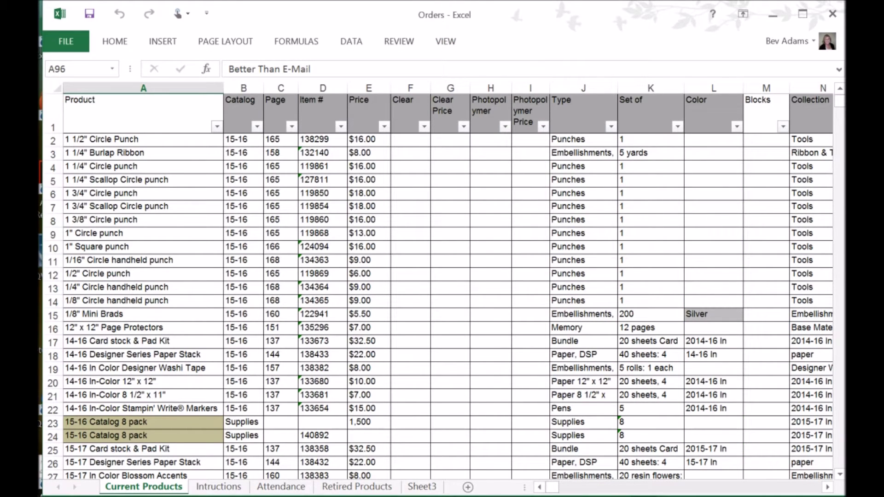
Scroll right and down to confirm every column moves freely, then select cell J2.
click(800, 489)
click(800, 489)
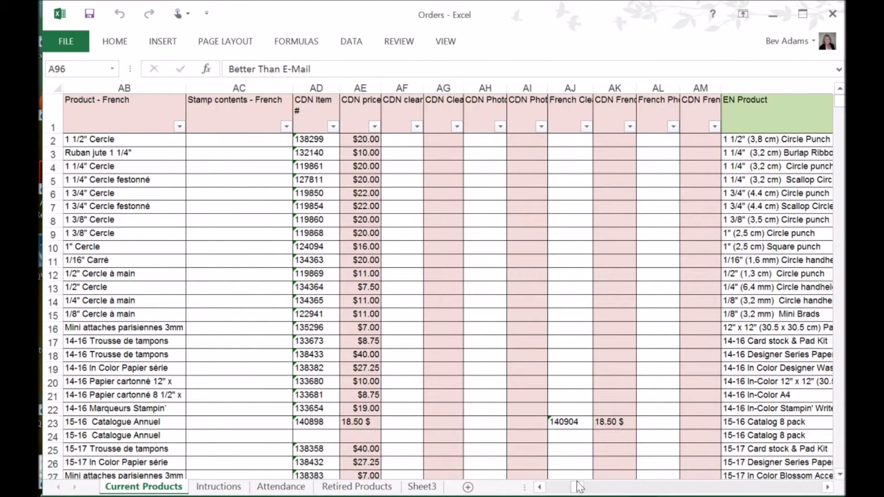
drag(578, 487, 550, 487)
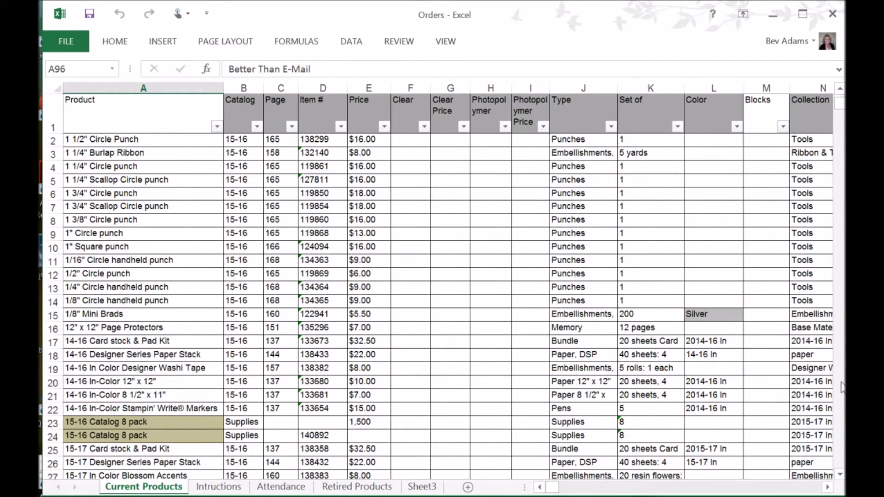
scroll(509, 102, down, 18)
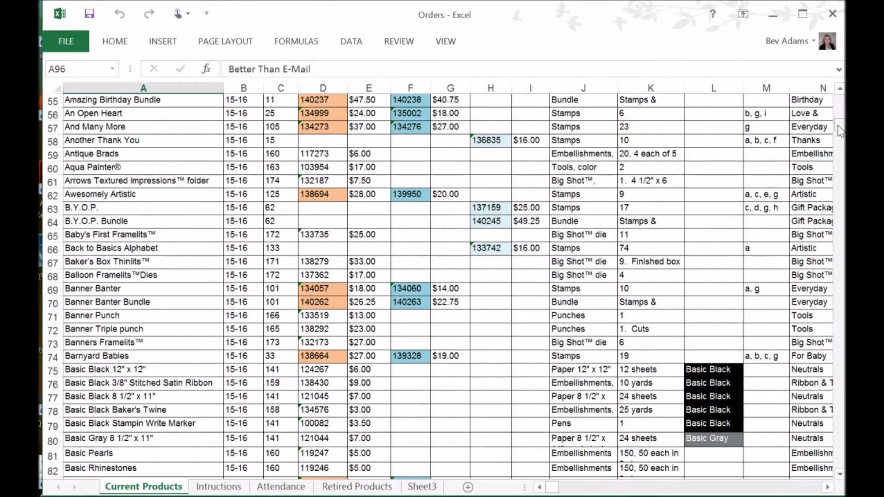
drag(841, 128, 840, 98)
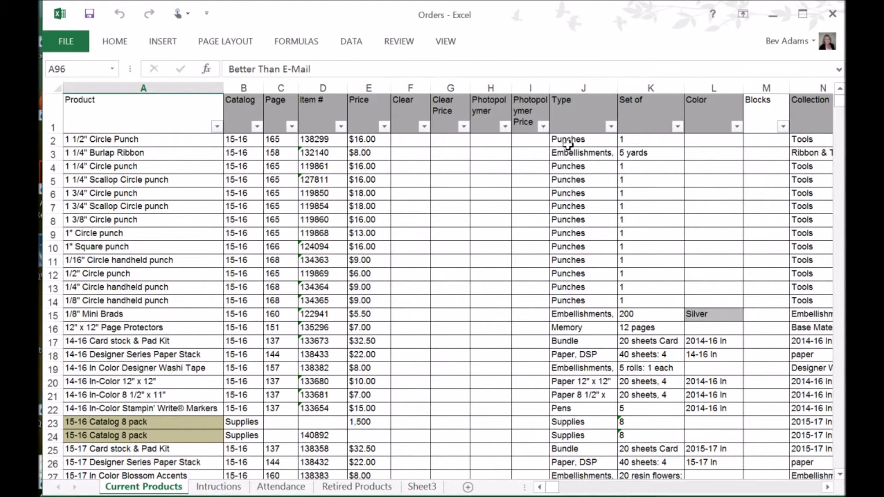
click(568, 143)
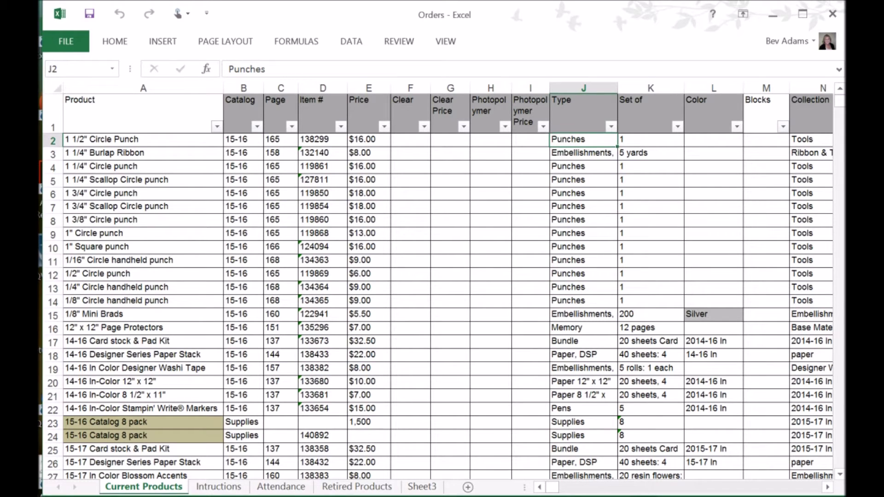
Freeze panes at J2 so row 1 and columns A–I stay fixed, then scroll down to verify.
click(842, 95)
click(441, 42)
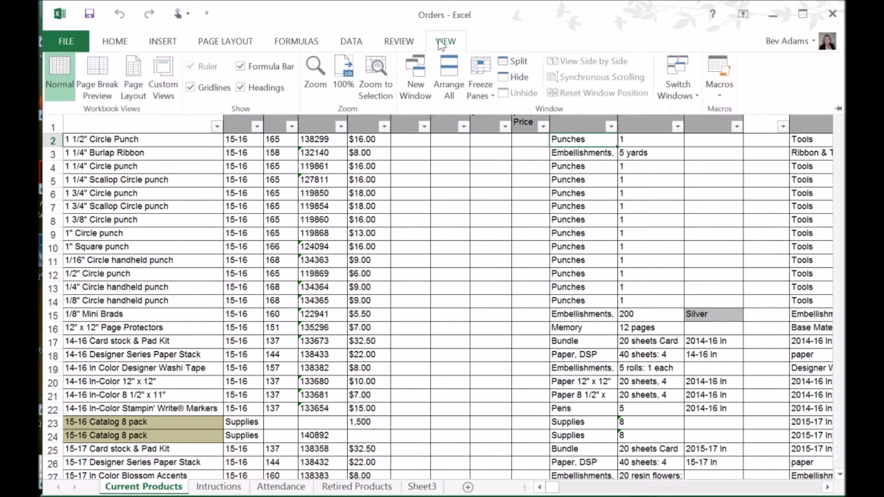
click(488, 81)
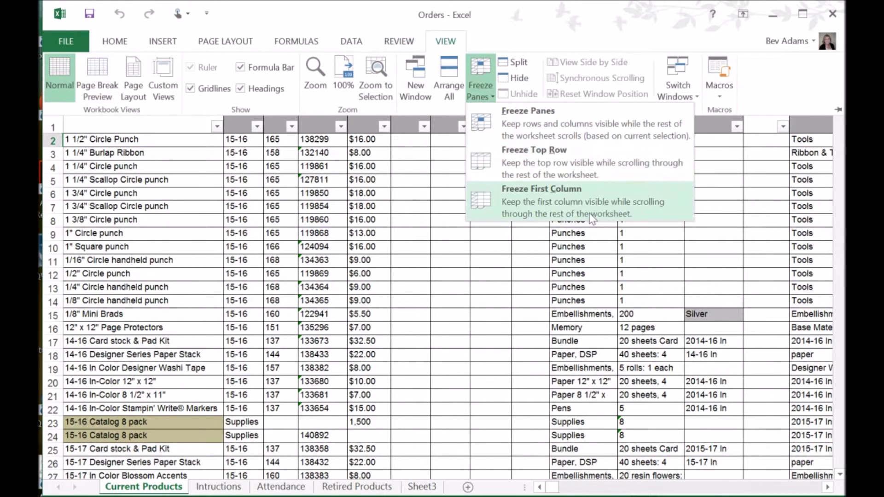
click(550, 129)
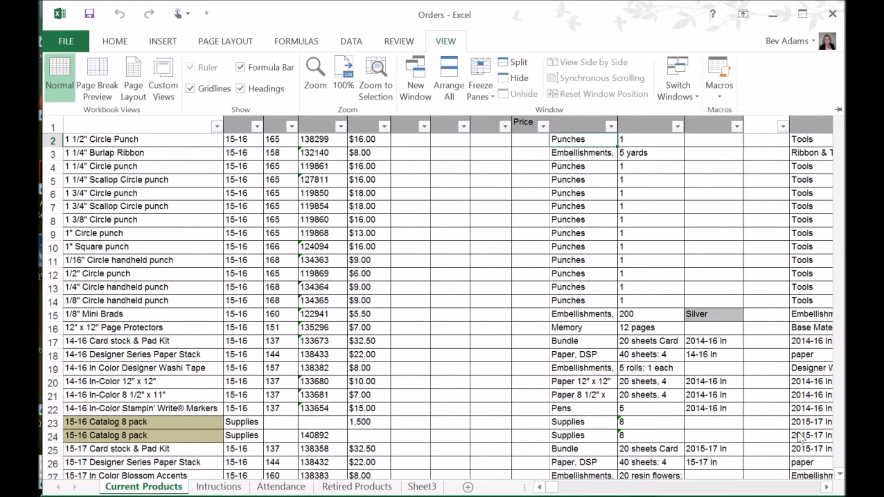
key(ctrl+F1)
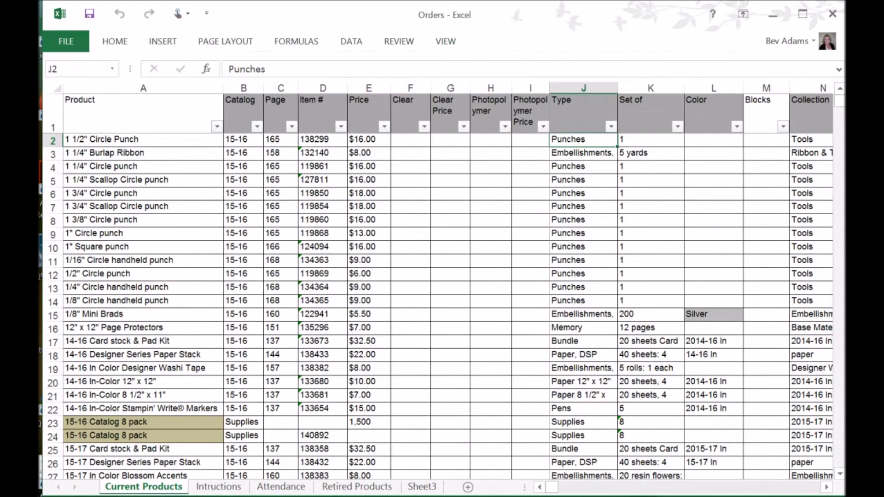
scroll(440, 304, down, 15)
scroll(642, 257, down, 10)
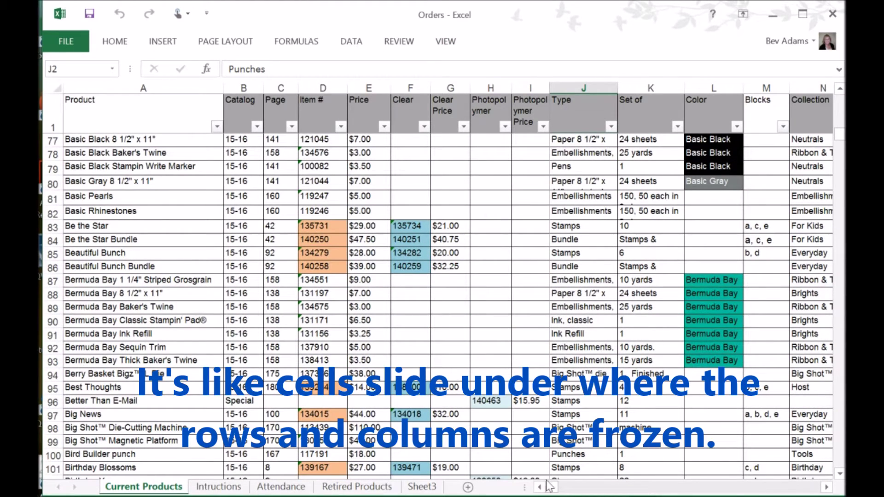
drag(549, 491, 573, 492)
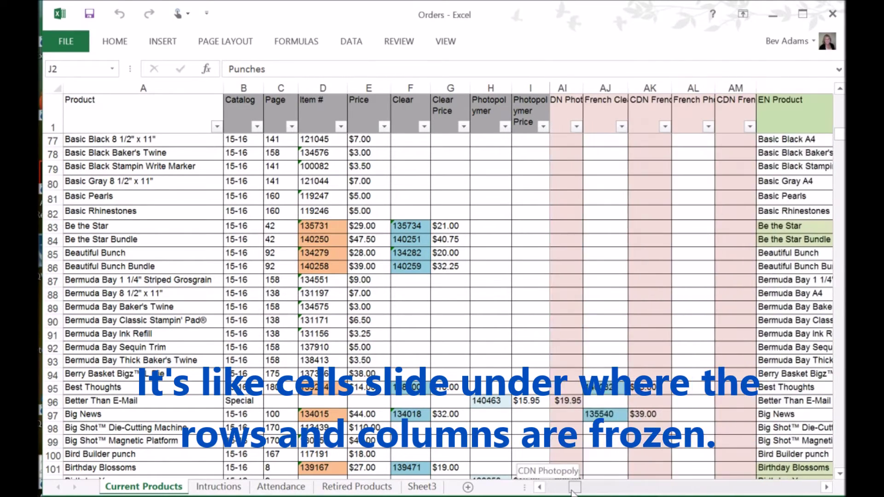
drag(572, 492, 530, 478)
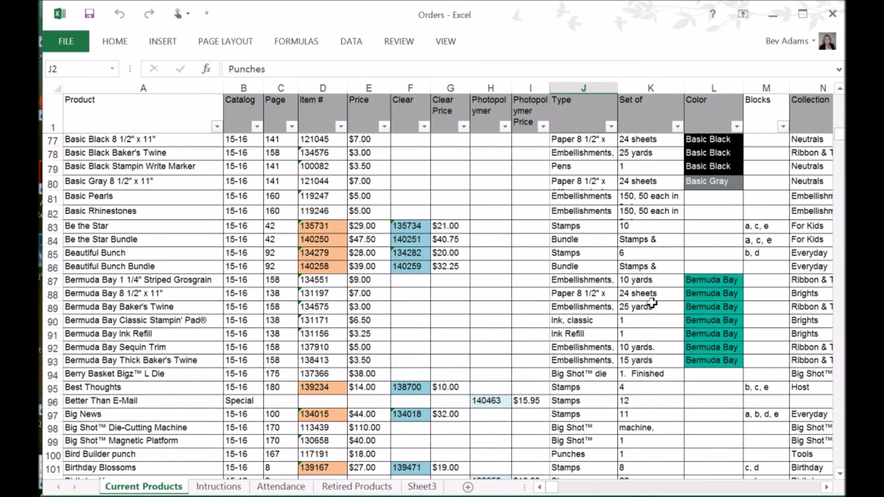
click(627, 307)
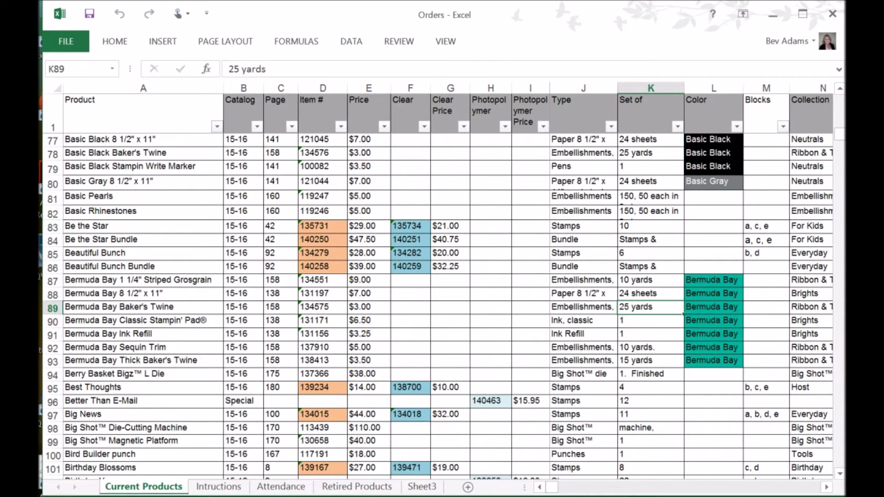
click(53, 86)
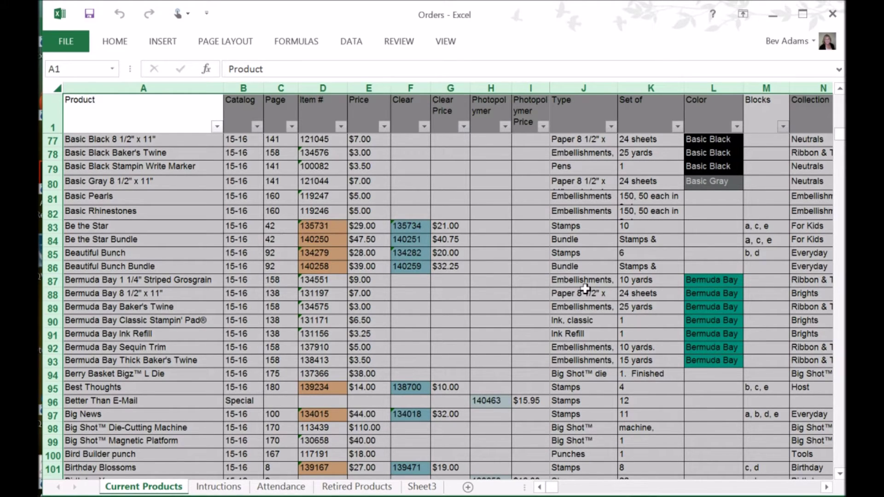
Sort the sheet with headers by Catalog, then Page, and select A7 to clear the selection.
click(353, 42)
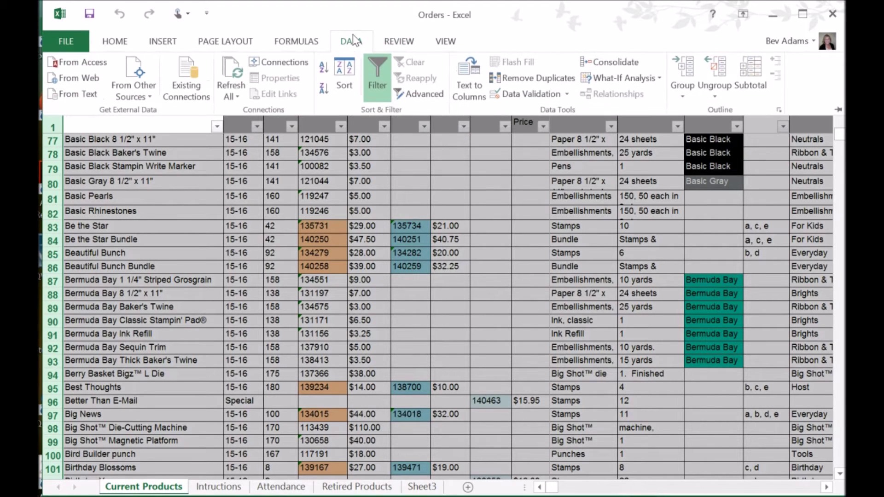
click(345, 71)
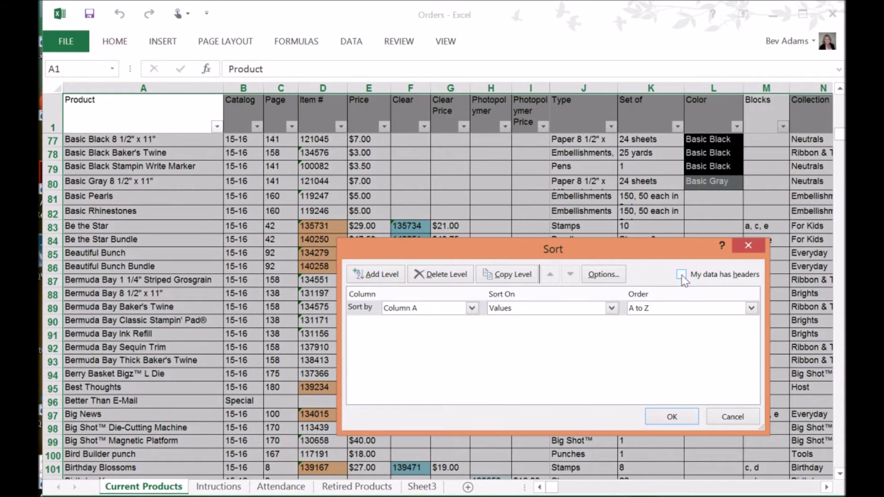
click(682, 275)
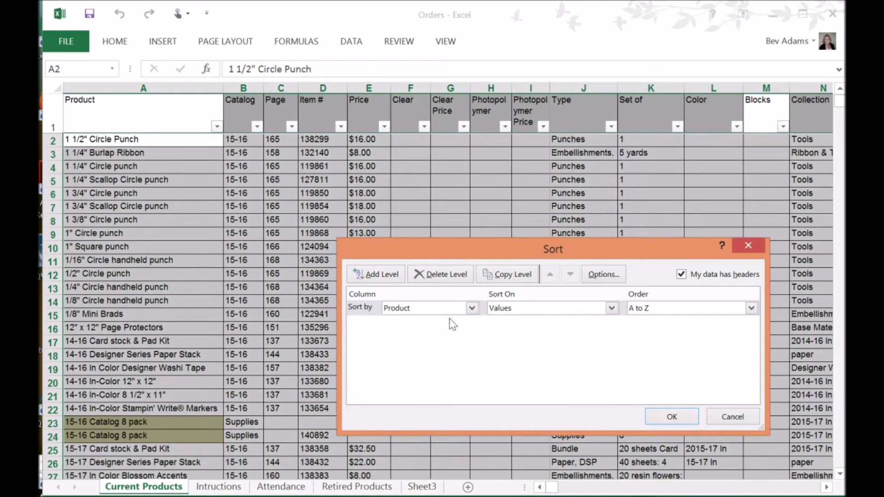
click(471, 308)
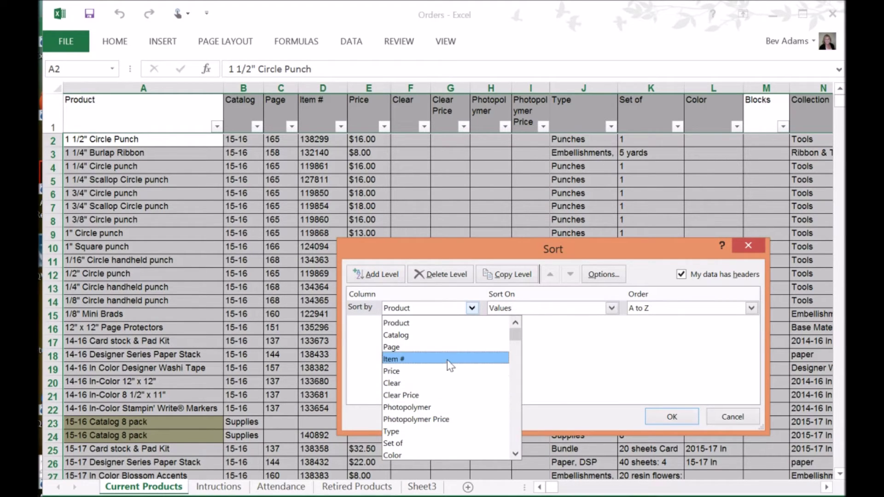
click(458, 335)
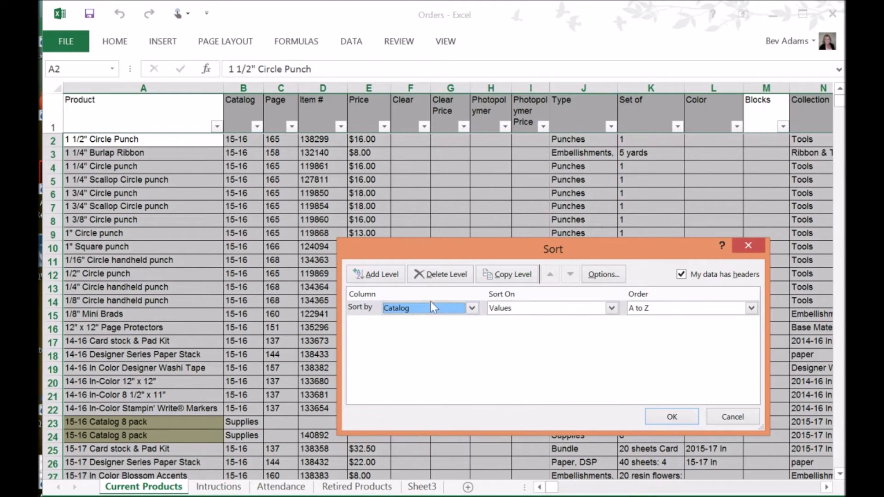
click(382, 275)
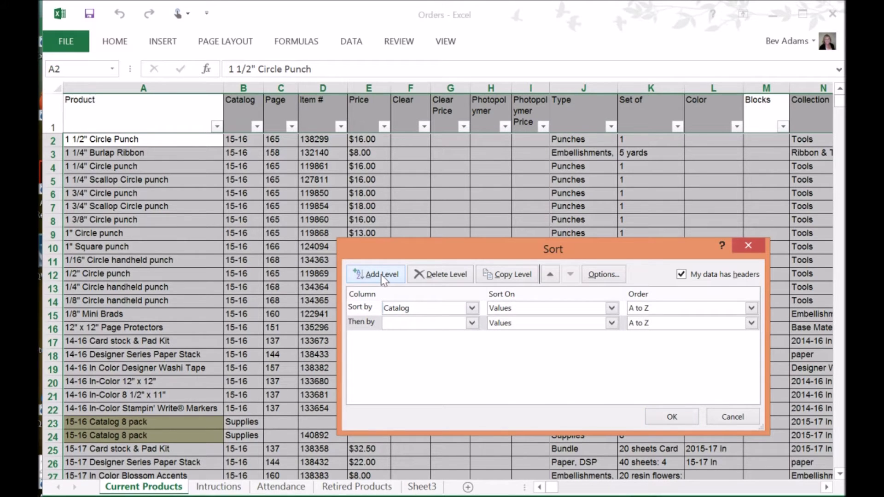
click(476, 326)
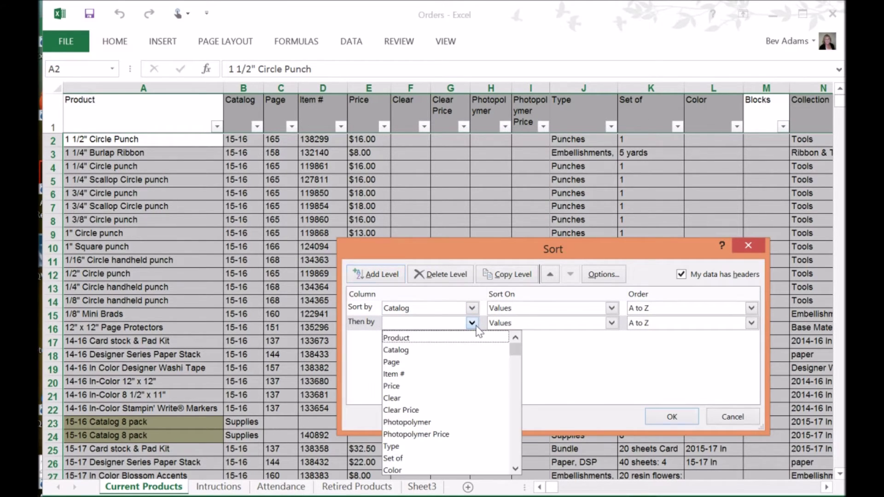
click(391, 363)
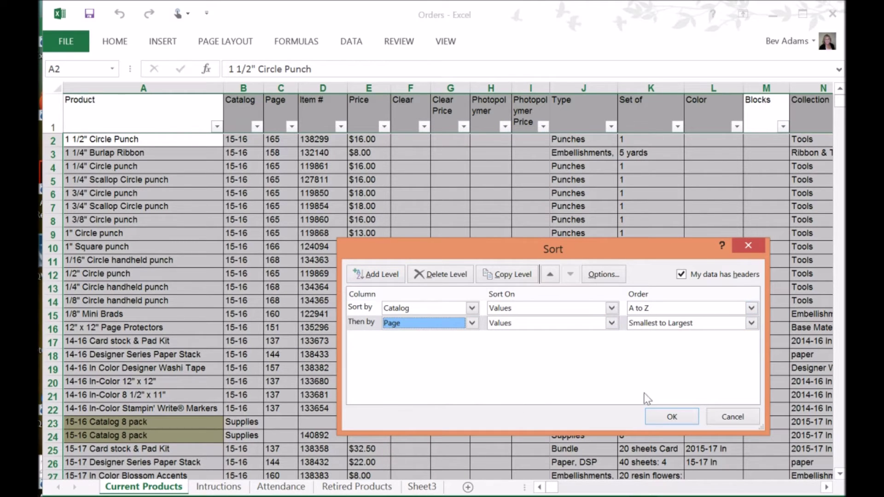
click(672, 417)
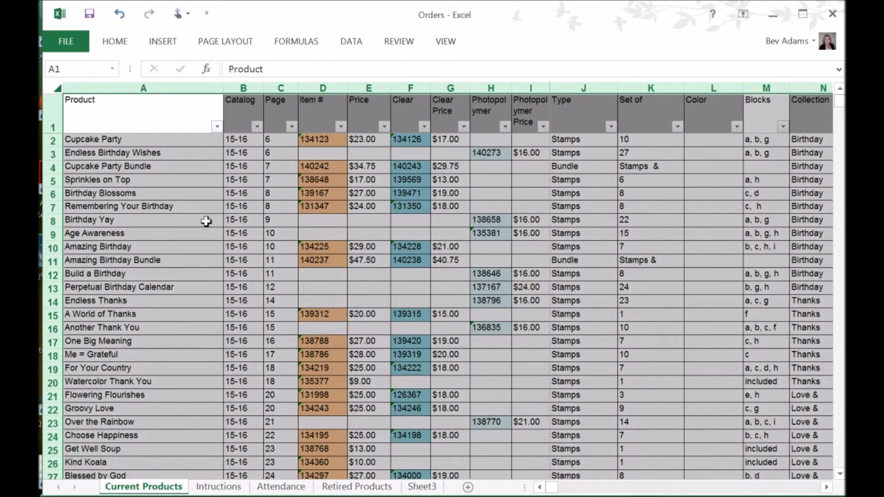
click(207, 205)
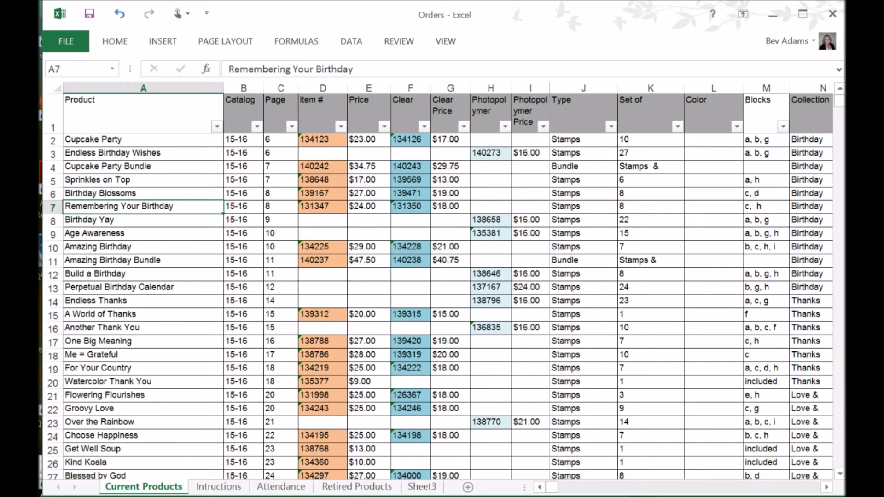
scroll(830, 132, down, 17)
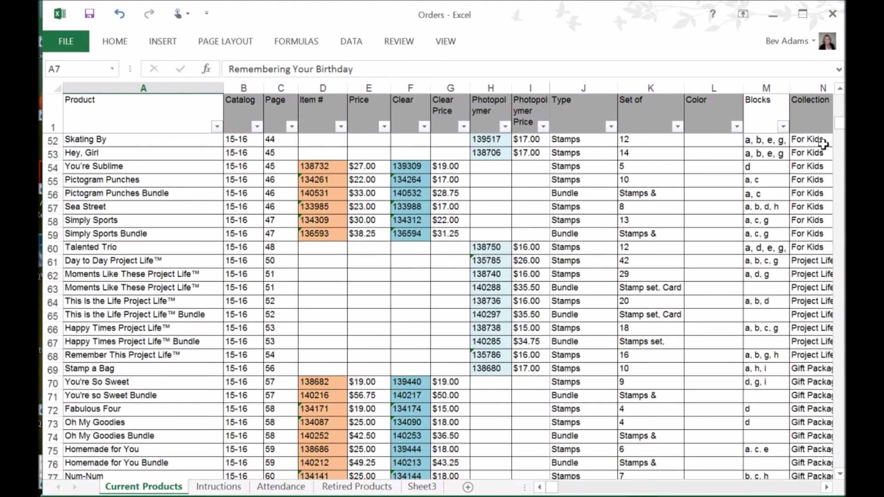
drag(843, 133, 842, 195)
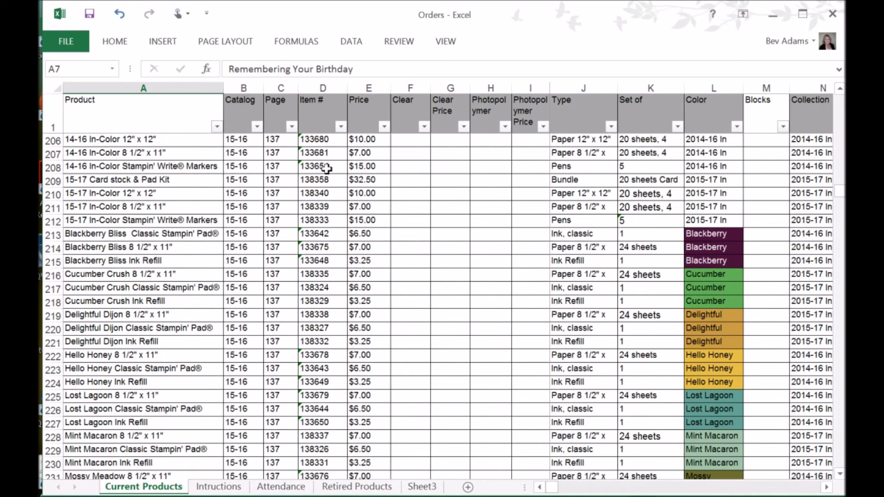
click(312, 206)
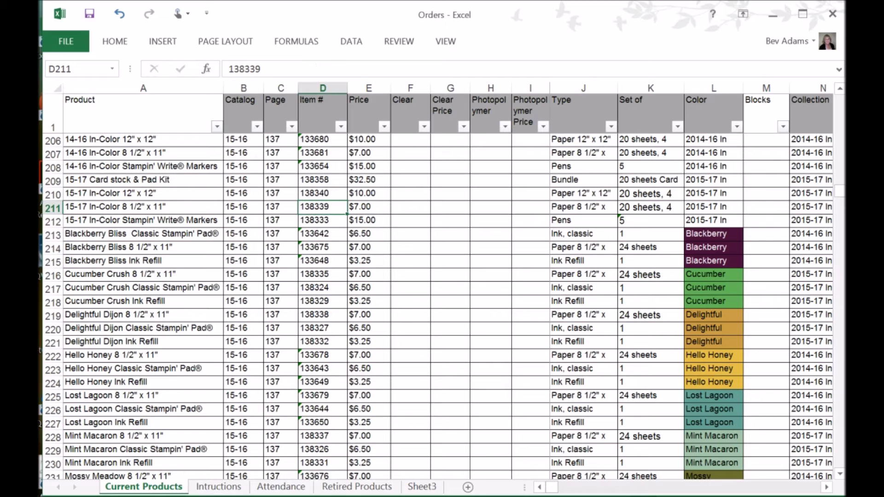
scroll(825, 182, down, 1)
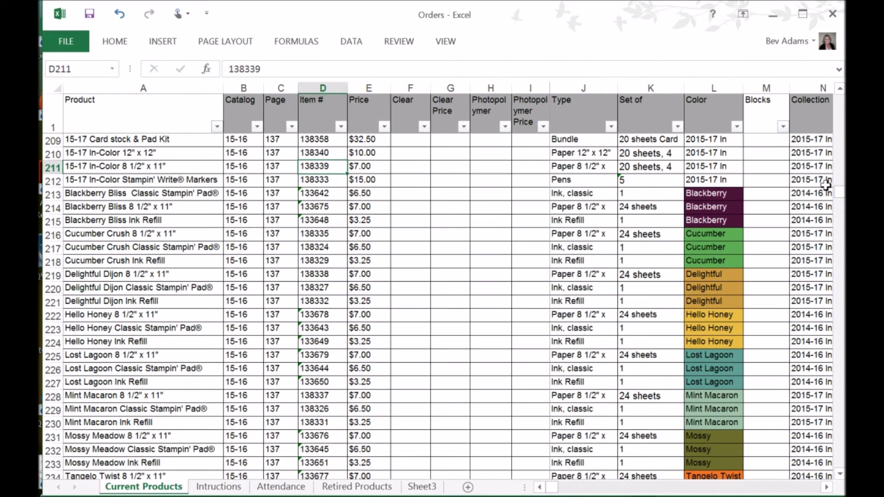
drag(839, 193, 839, 181)
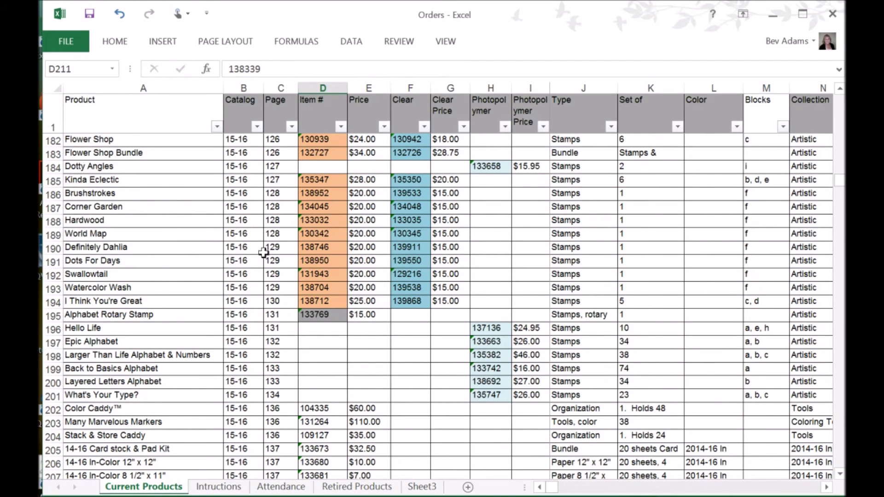
click(314, 246)
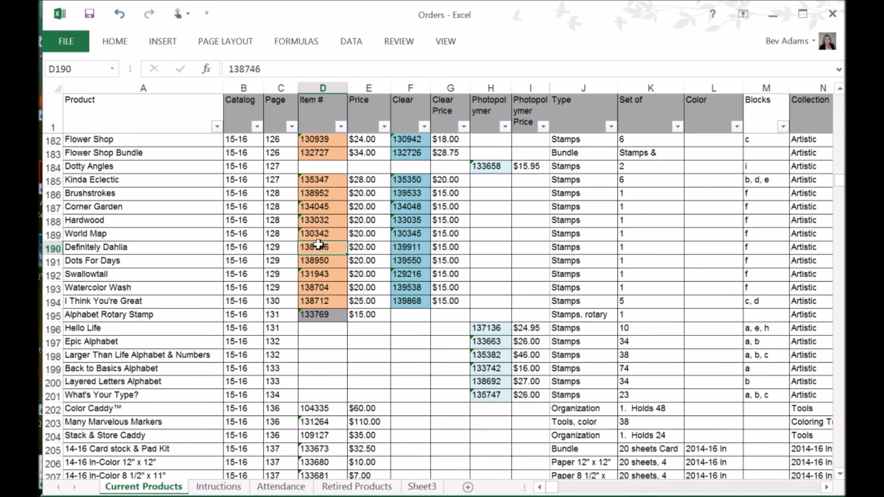